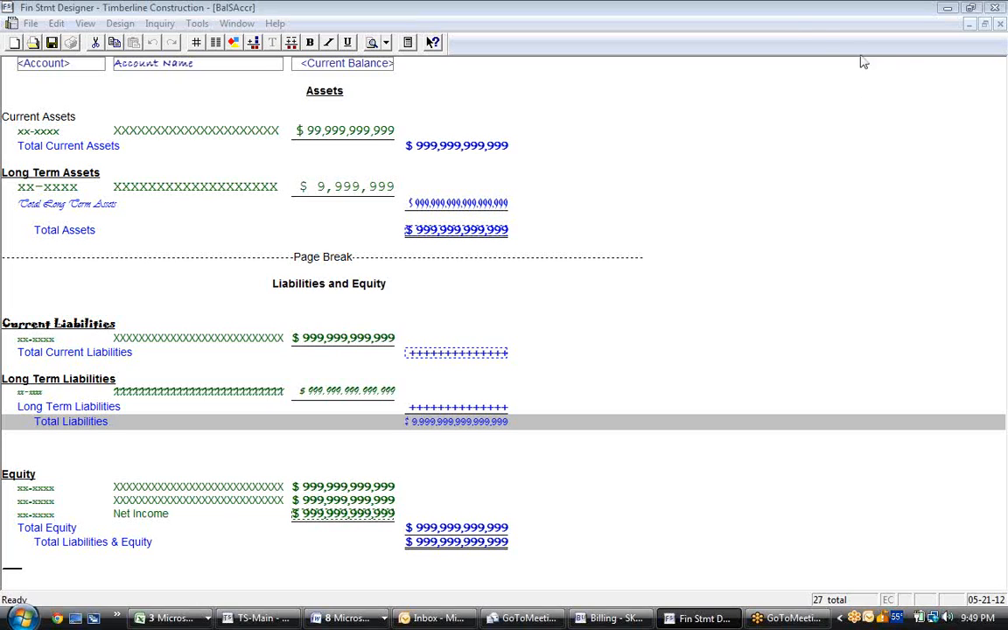
- Set the balance sheet design's default font size to 12 and adjust all design positions to the new font
{"action": "left_click", "coordinate": [120, 24]}
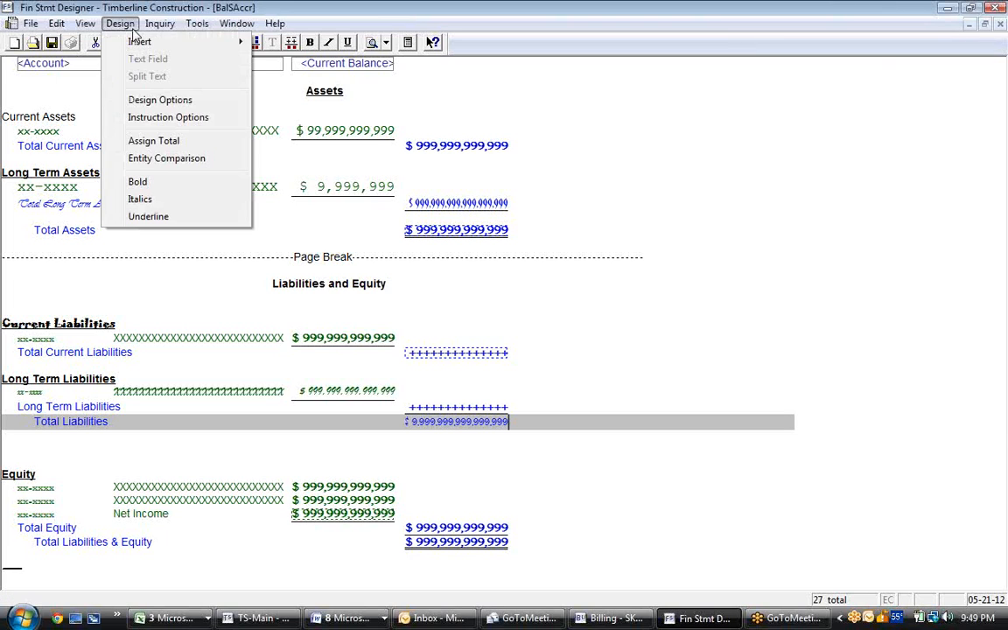
{"action": "left_click", "coordinate": [161, 100]}
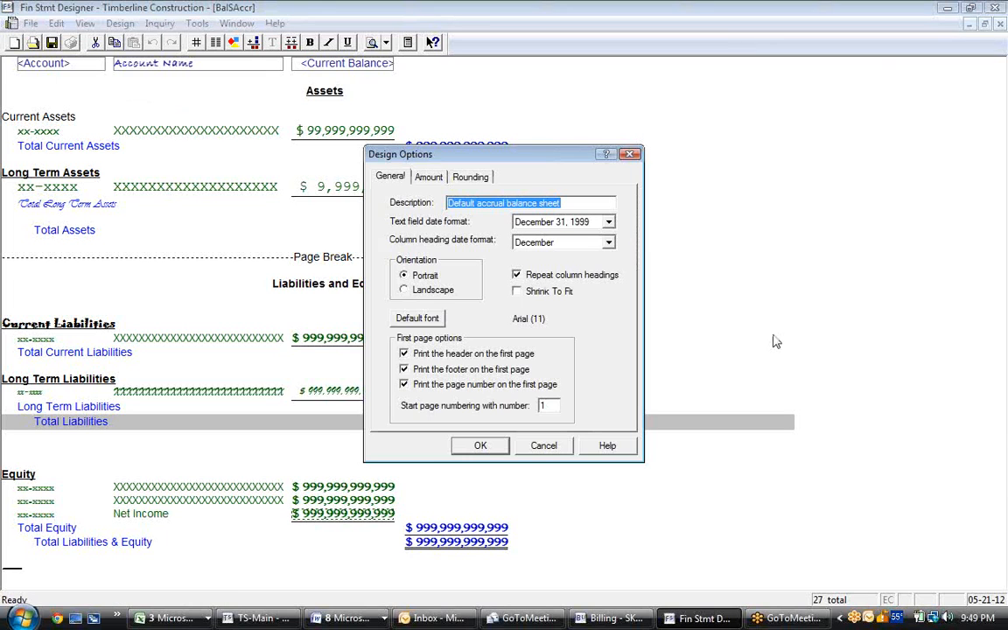
{"action": "left_click", "coordinate": [420, 319]}
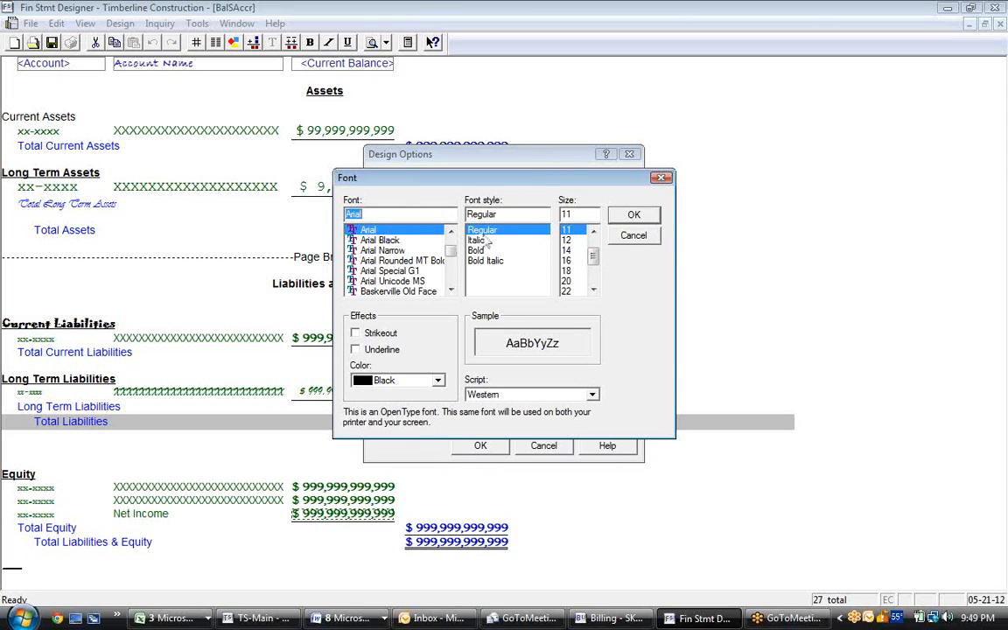
{"action": "left_click", "coordinate": [568, 241]}
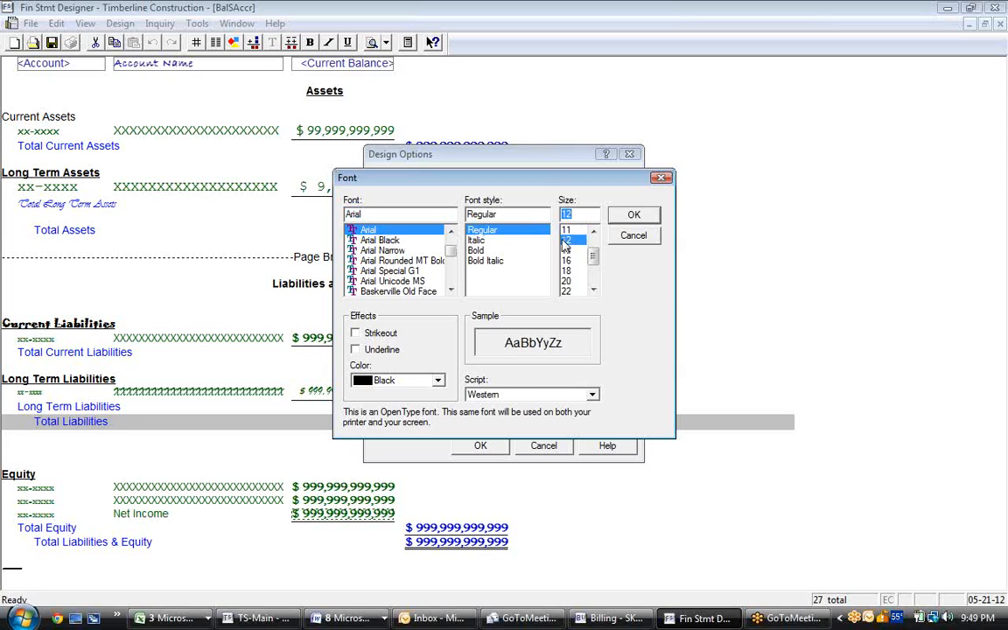
{"action": "left_click", "coordinate": [638, 219]}
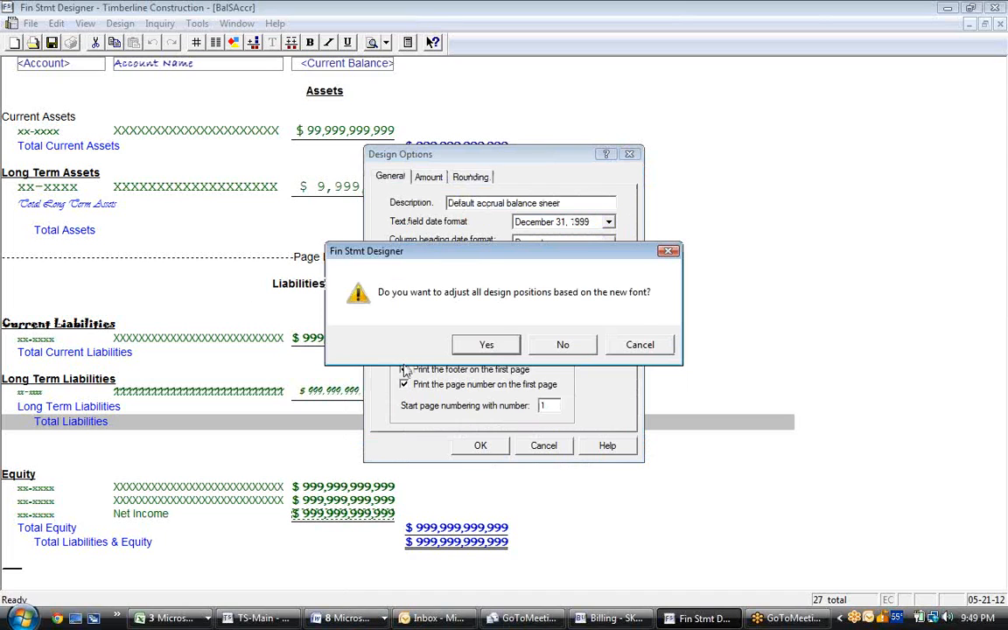
{"action": "left_click", "coordinate": [484, 346]}
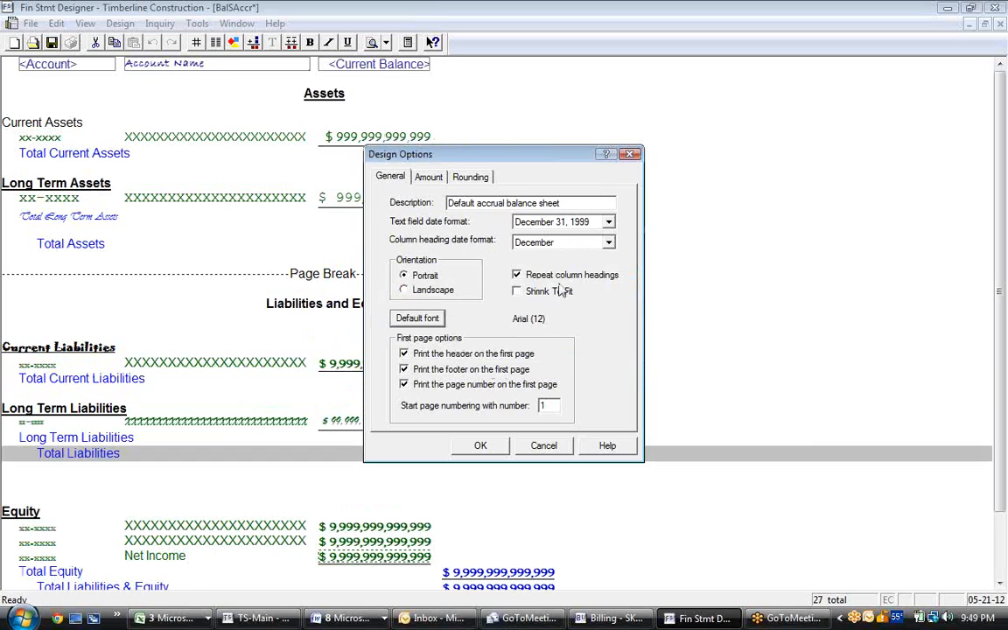
{"action": "left_click", "coordinate": [482, 446]}
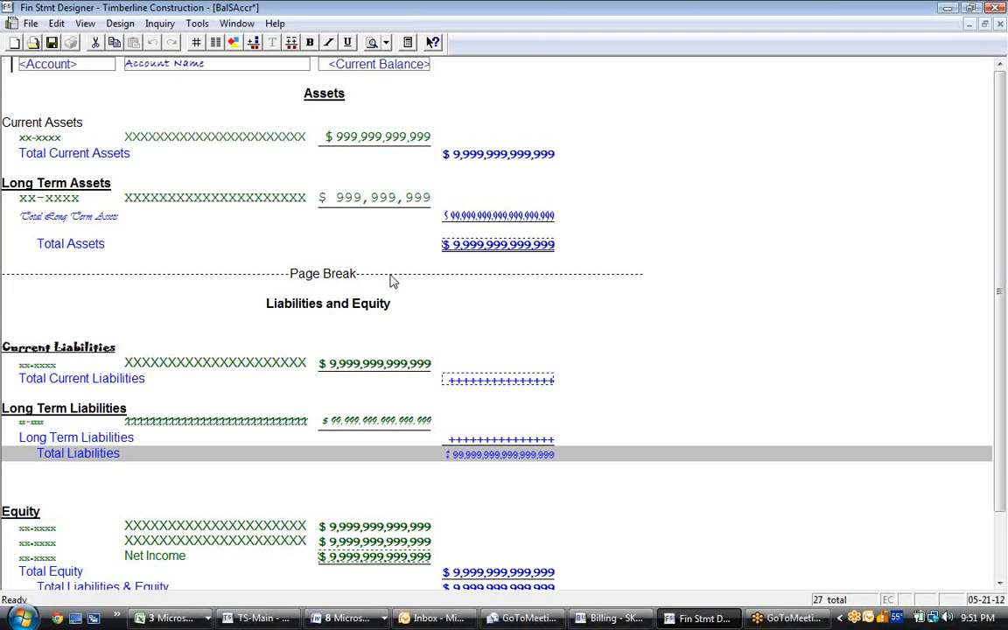
- Review the instruction options of the current assets amount line, the Current Assets heading and the Total Long Term Assets line
{"action": "double_click", "coordinate": [210, 143]}
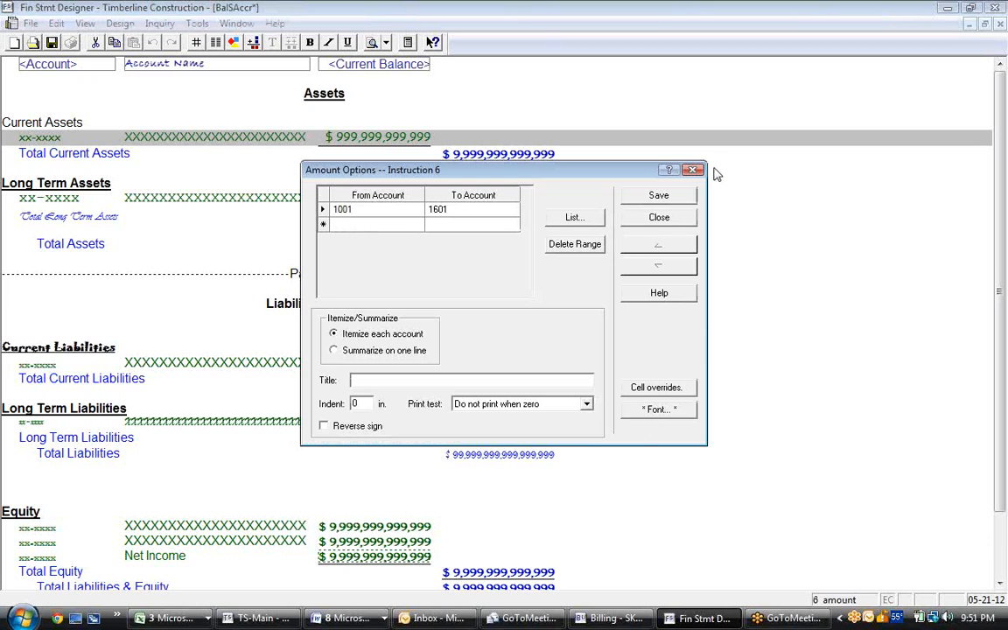
{"action": "left_click", "coordinate": [659, 219]}
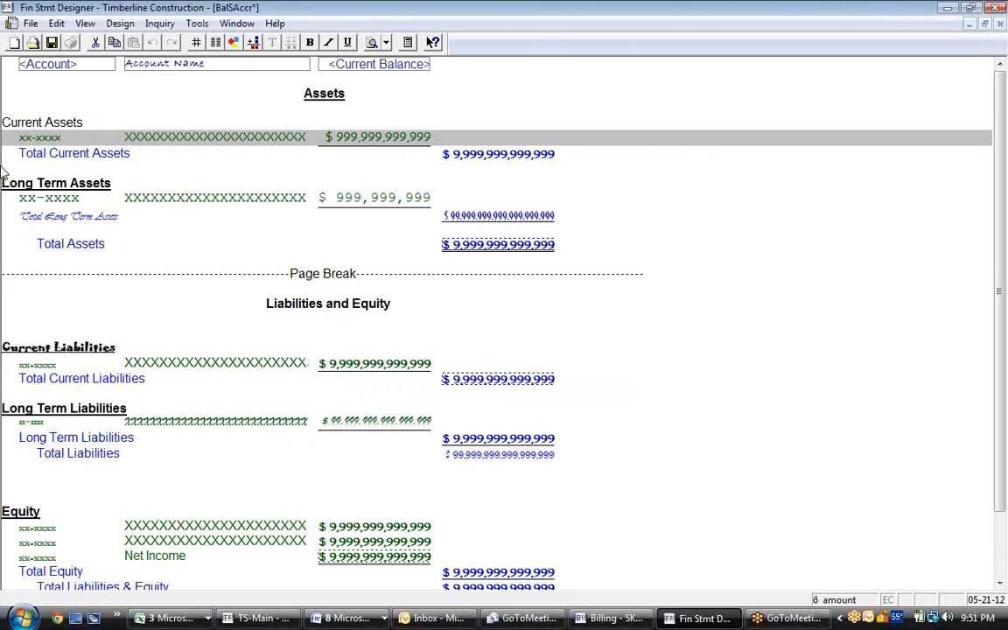
{"action": "left_click", "coordinate": [97, 124]}
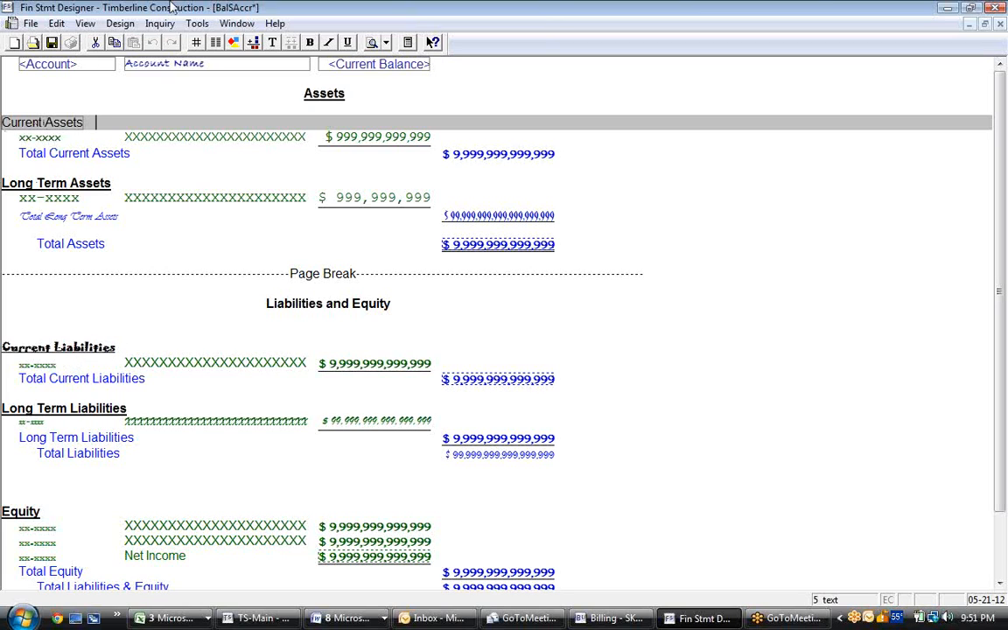
{"action": "left_click", "coordinate": [119, 24]}
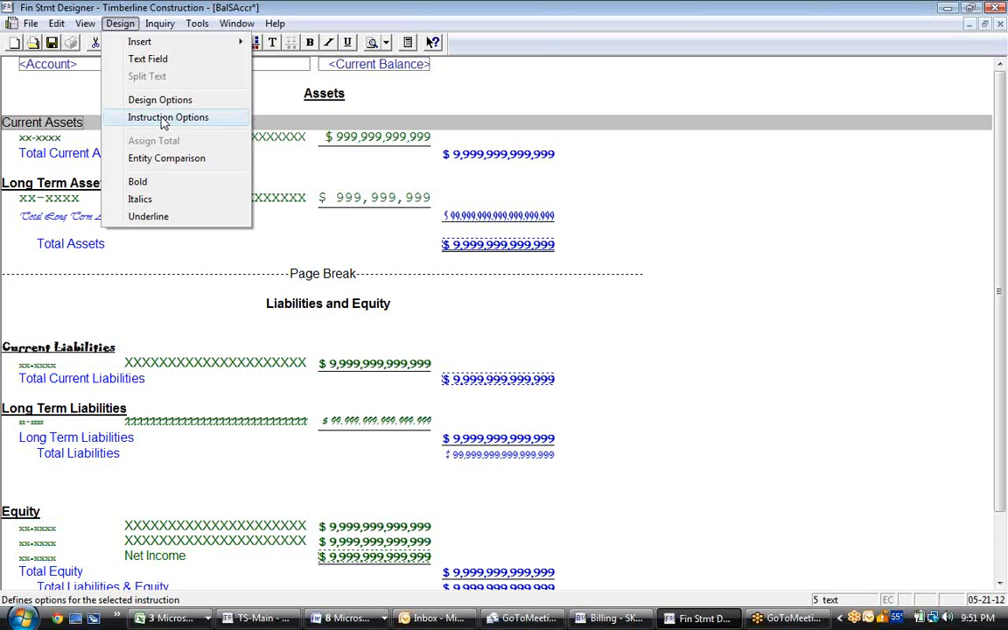
{"action": "left_click", "coordinate": [163, 123]}
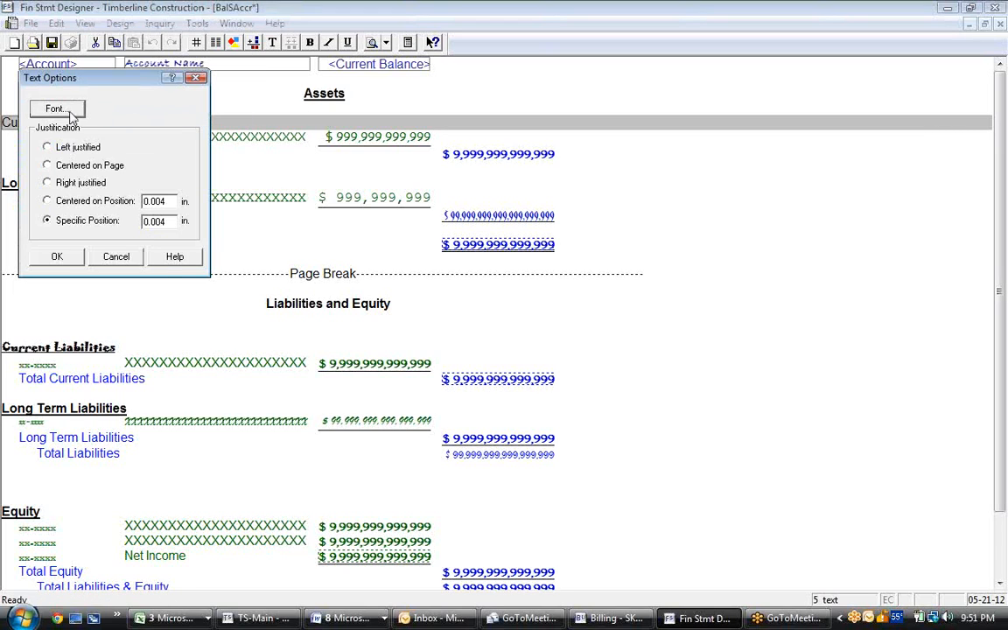
{"action": "left_click", "coordinate": [114, 257]}
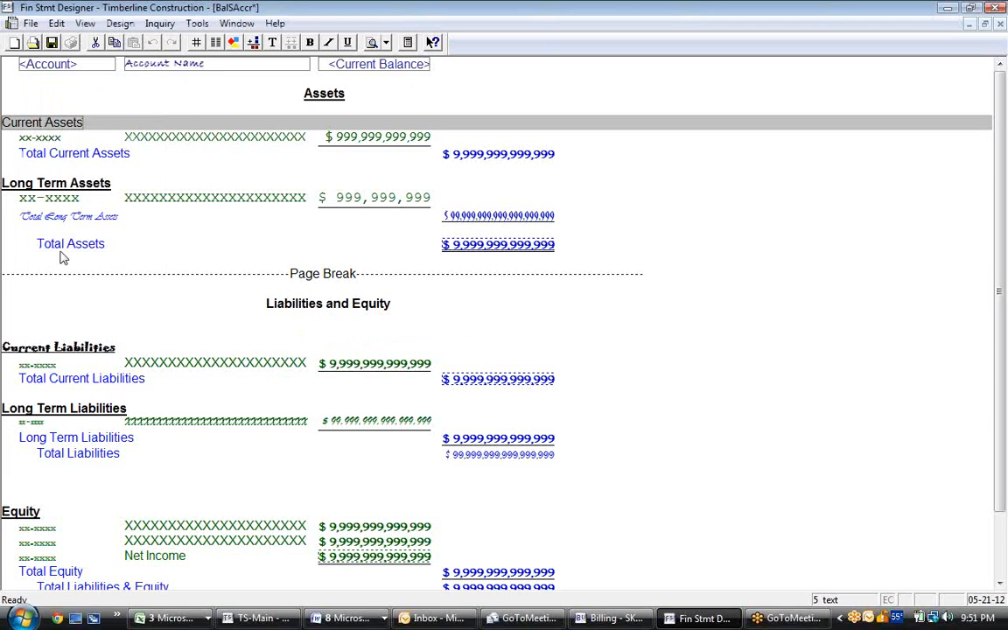
{"action": "double_click", "coordinate": [87, 224]}
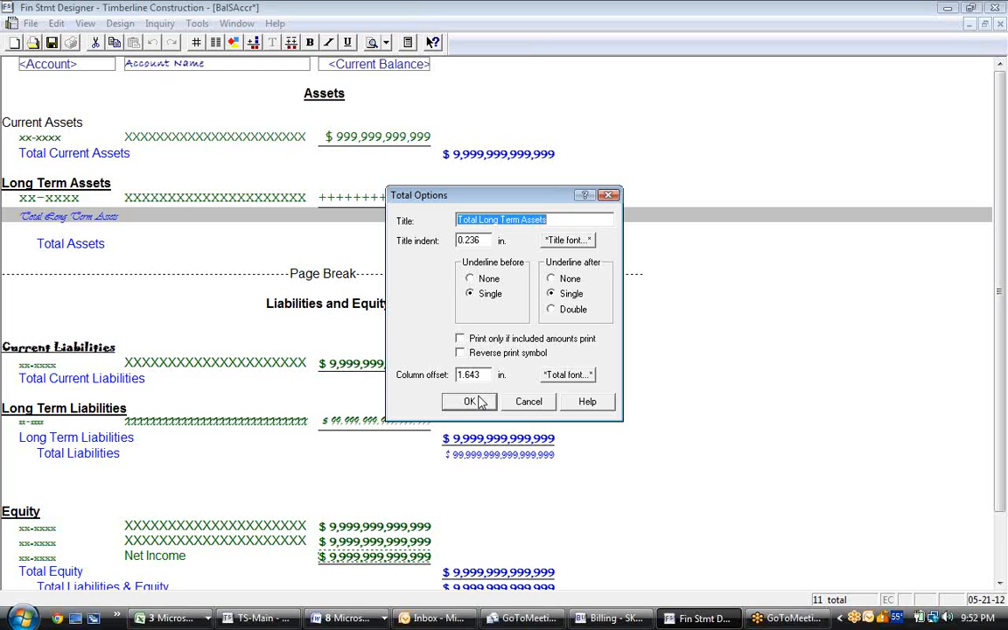
{"action": "left_click", "coordinate": [473, 401]}
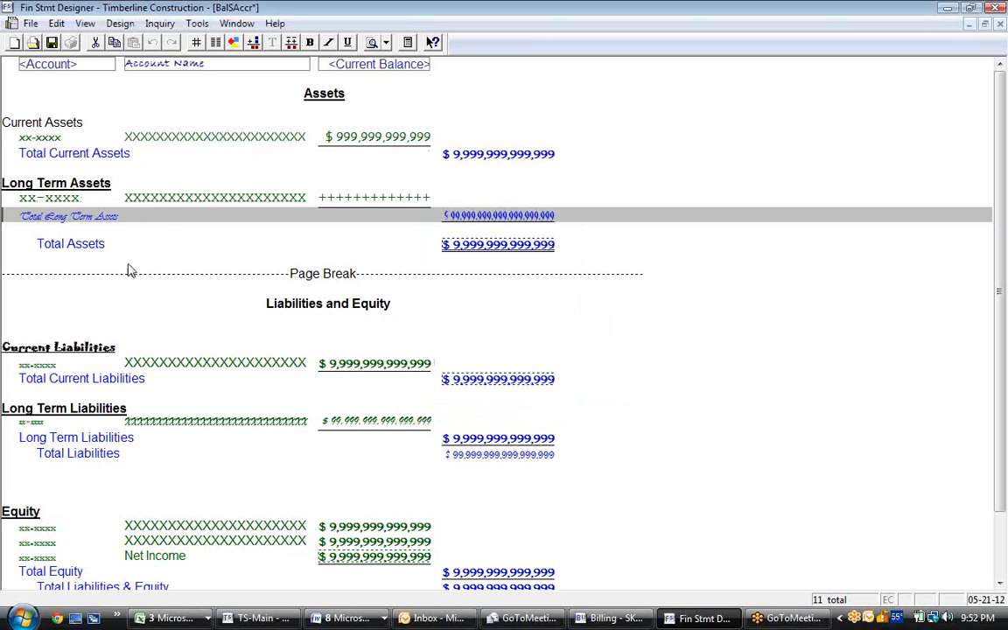
- Reset both the title font and the total font of the Total Long Term Assets line to the default font
{"action": "double_click", "coordinate": [73, 221]}
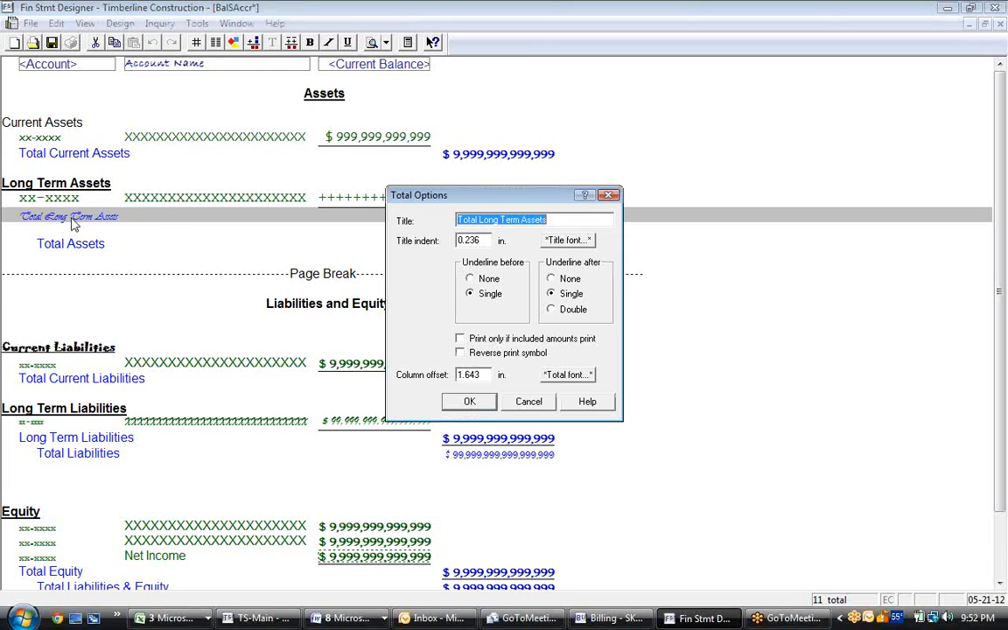
{"action": "left_click", "coordinate": [570, 238]}
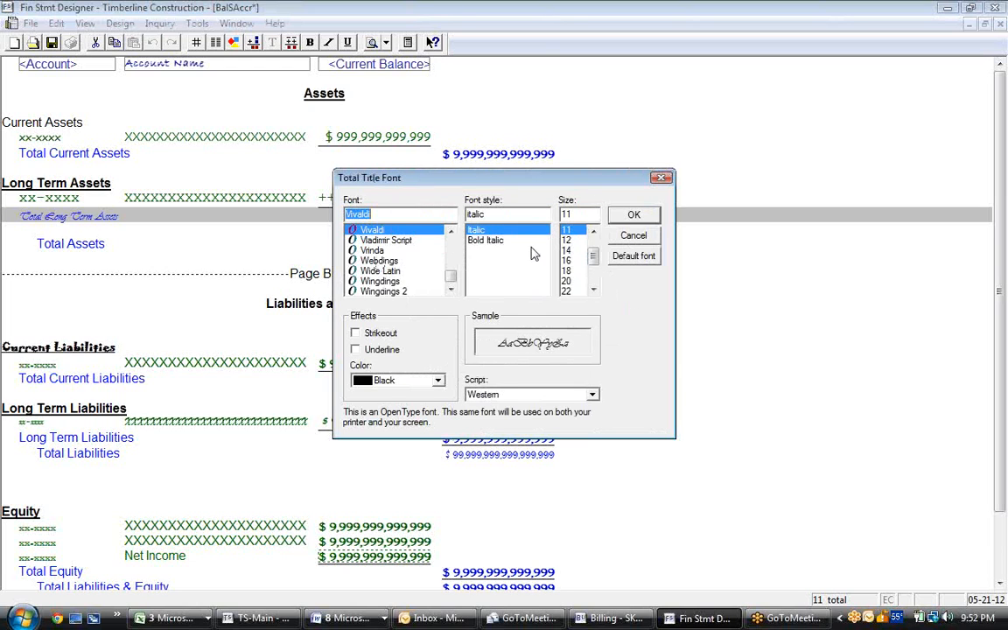
{"action": "left_click", "coordinate": [636, 256]}
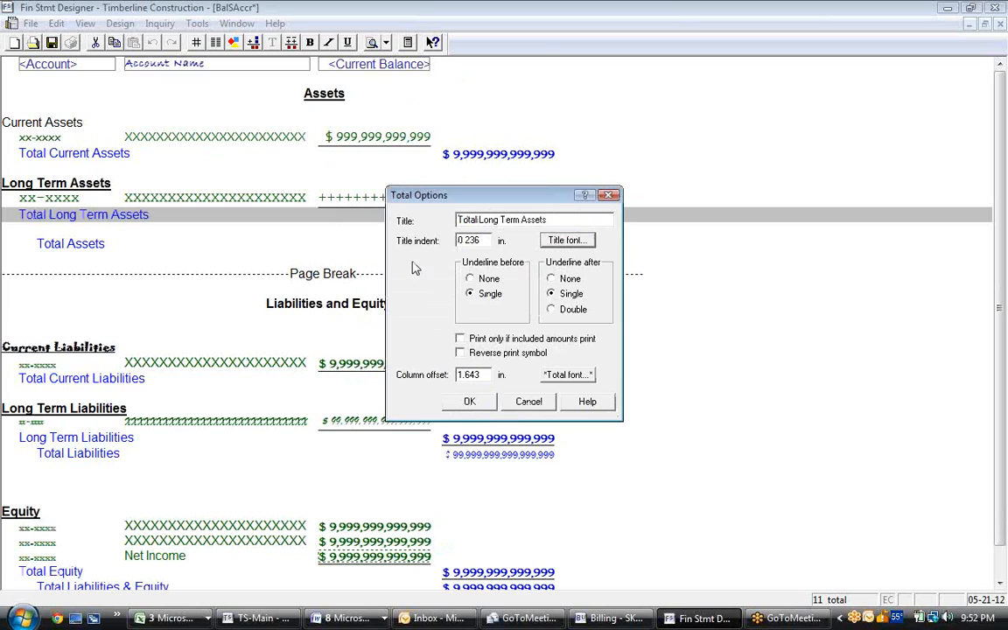
{"action": "left_click", "coordinate": [576, 380]}
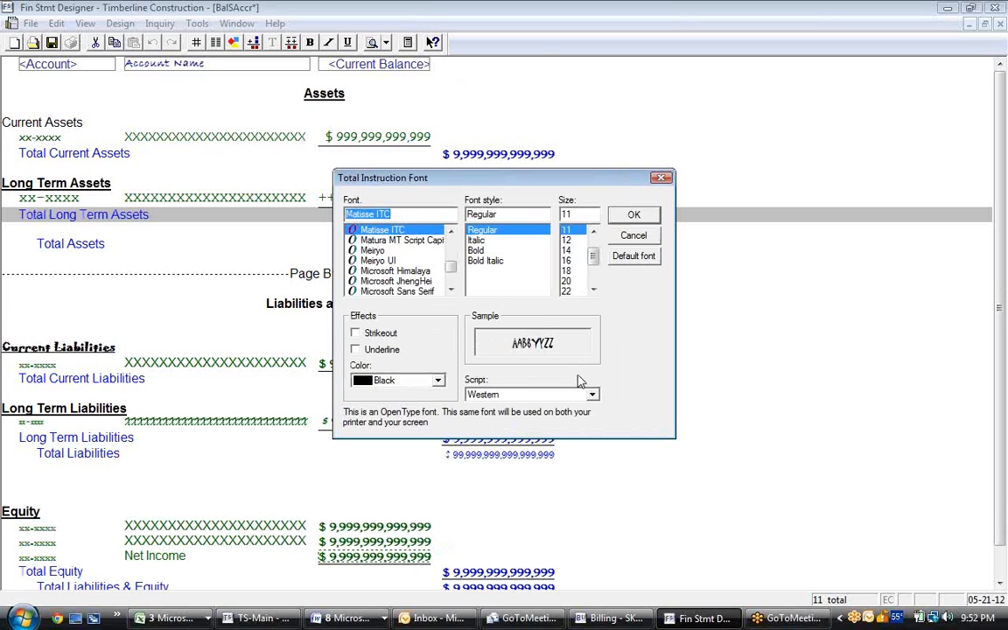
{"action": "left_click", "coordinate": [637, 258]}
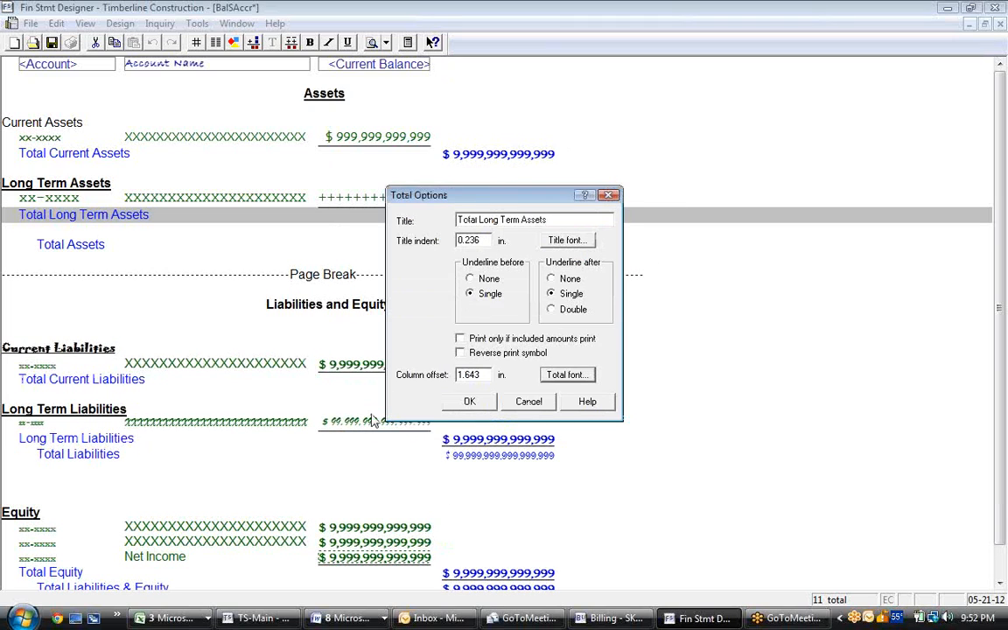
{"action": "left_click", "coordinate": [469, 401]}
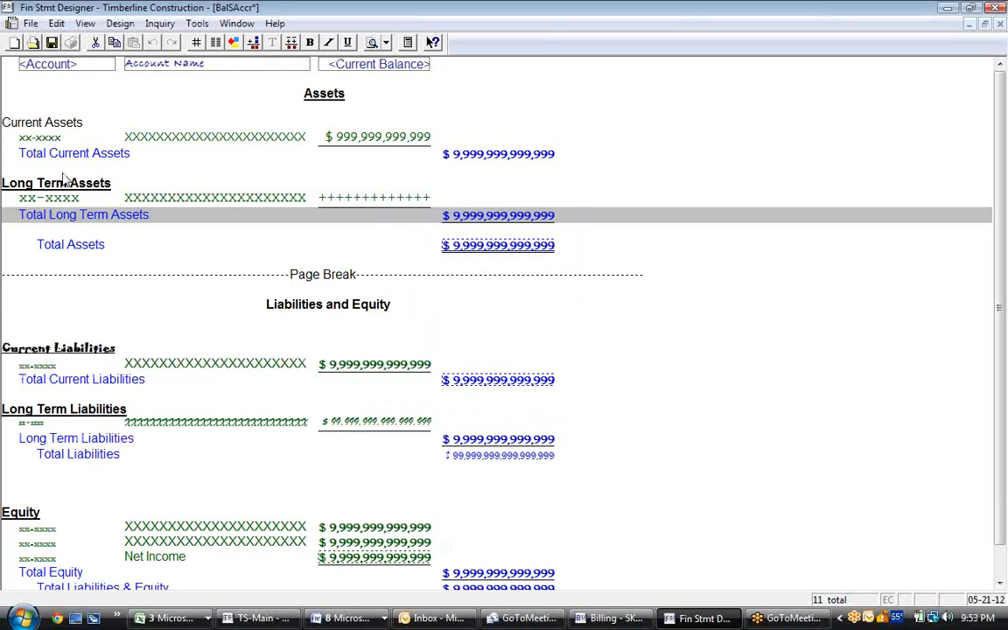
- Check the total font settings of the Total Long Term Assets line
{"action": "double_click", "coordinate": [510, 220]}
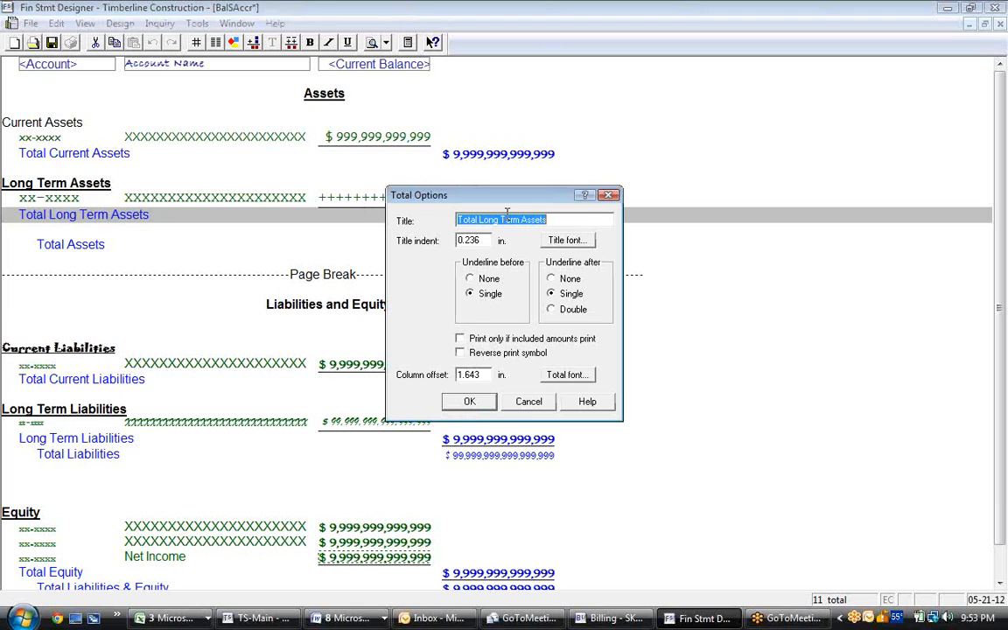
{"action": "left_click", "coordinate": [569, 375]}
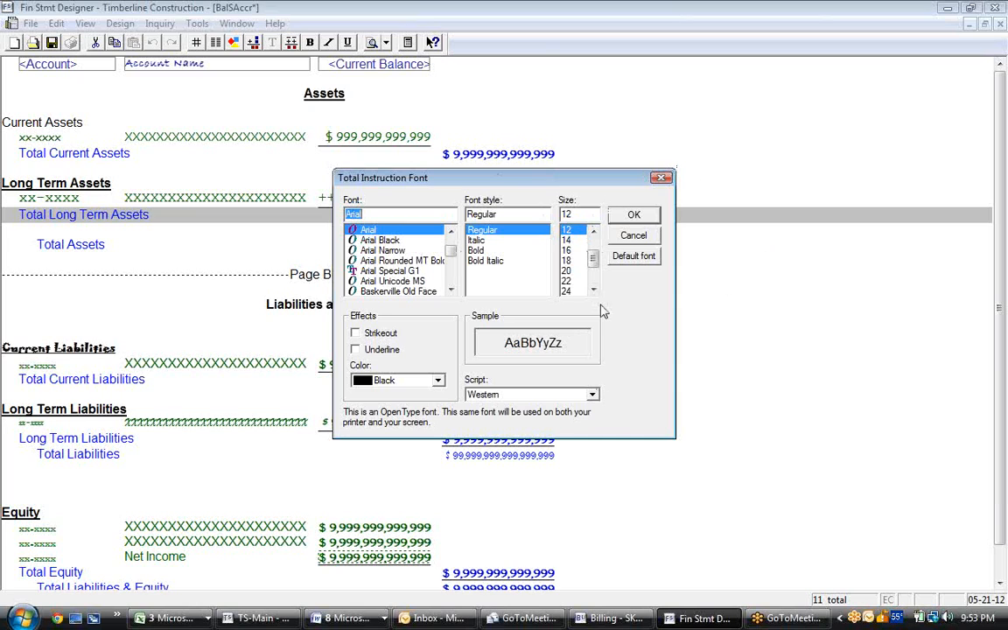
{"action": "left_click", "coordinate": [638, 217]}
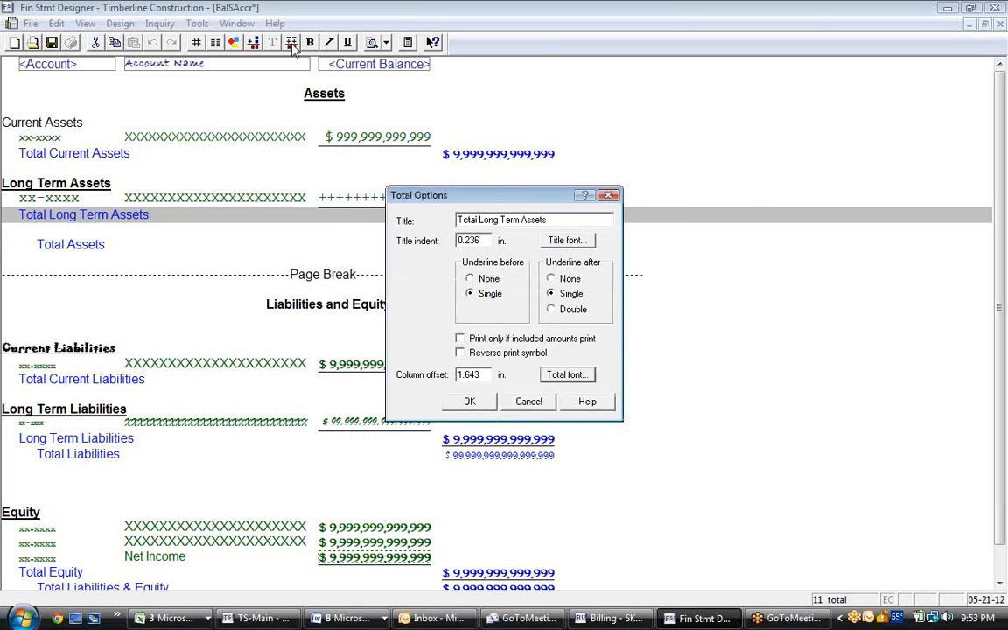
{"action": "left_click", "coordinate": [468, 402]}
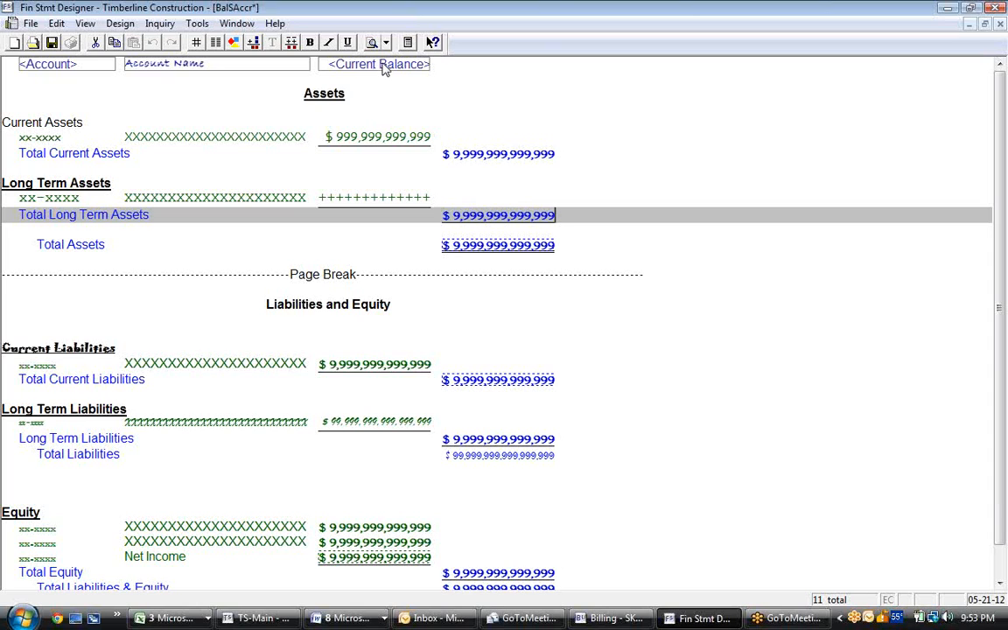
- Reset the Current Balance column's contents to the default font and resize the column width to match, after checking its heading font
{"action": "double_click", "coordinate": [384, 69]}
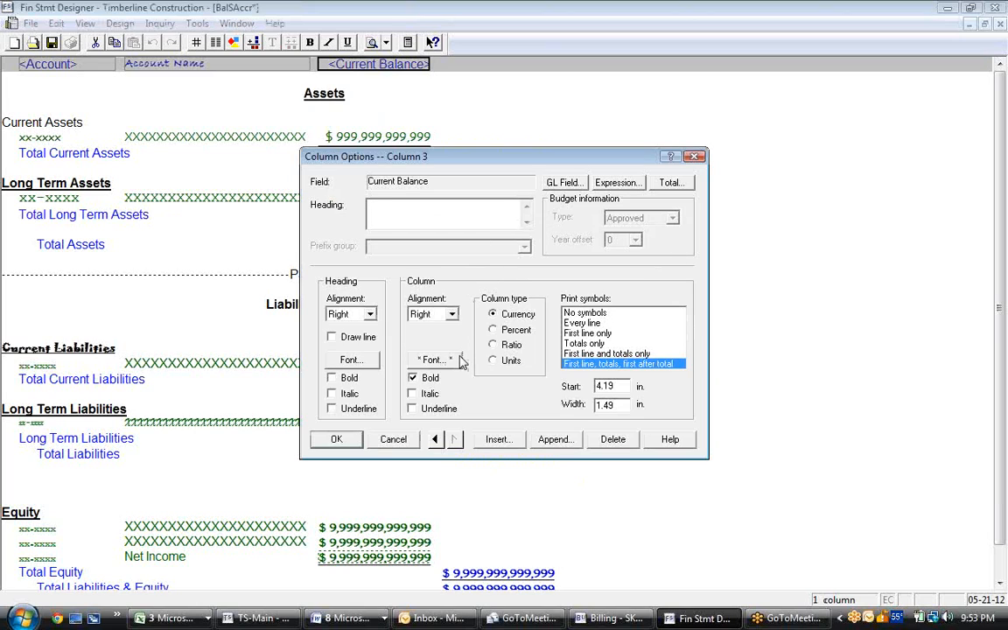
{"action": "left_click", "coordinate": [350, 363]}
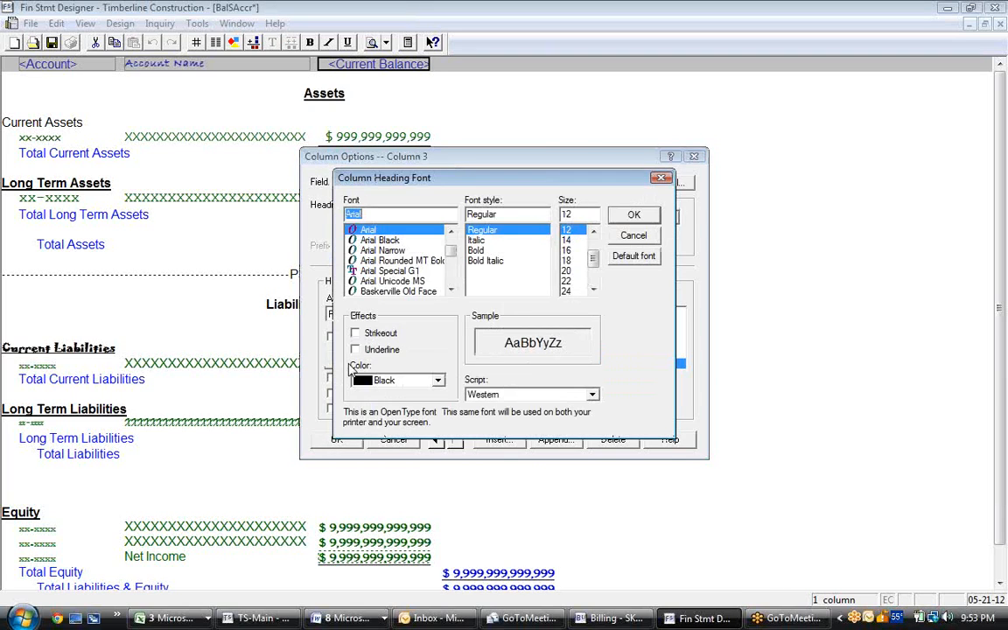
{"action": "left_click", "coordinate": [636, 215]}
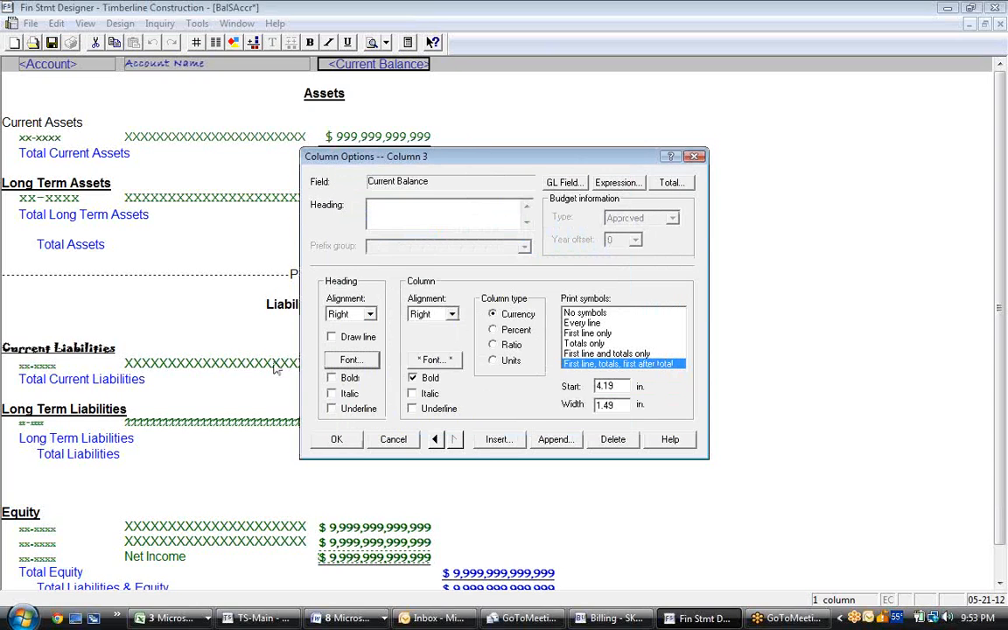
{"action": "left_click", "coordinate": [441, 365]}
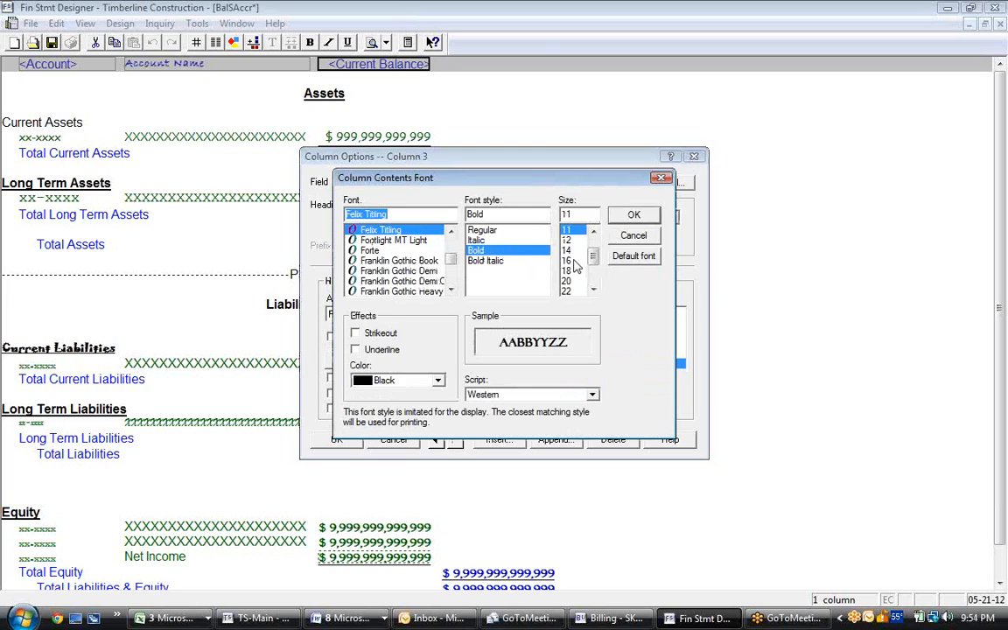
{"action": "left_click", "coordinate": [639, 256]}
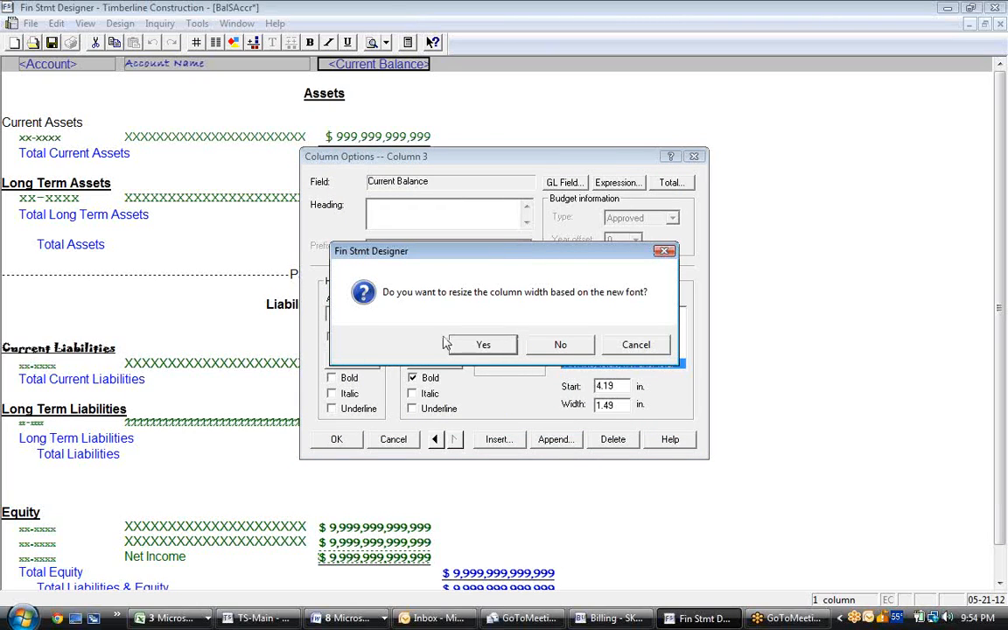
{"action": "left_click", "coordinate": [484, 344]}
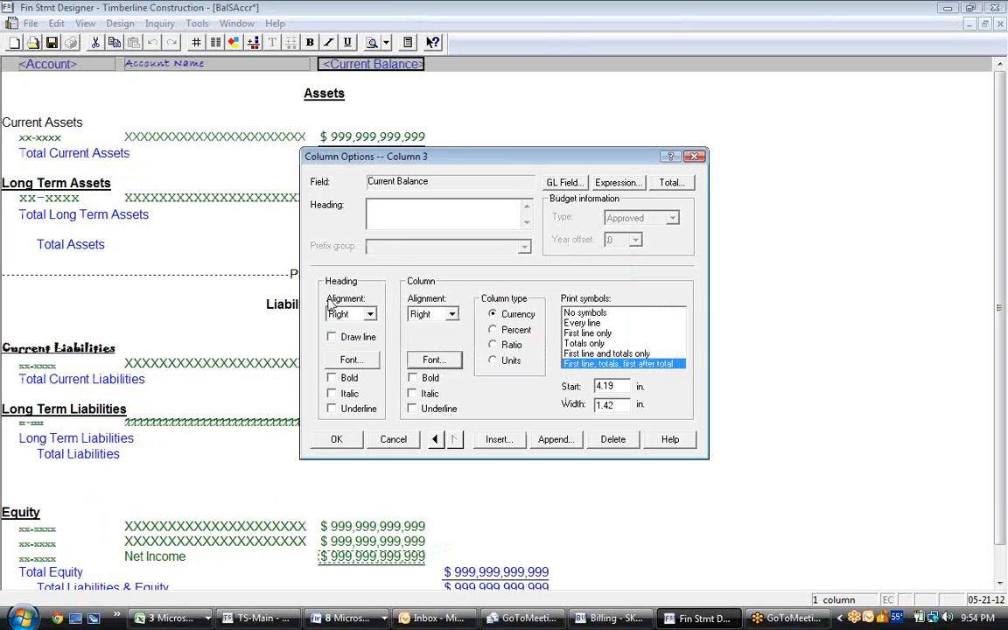
{"action": "left_click", "coordinate": [336, 440]}
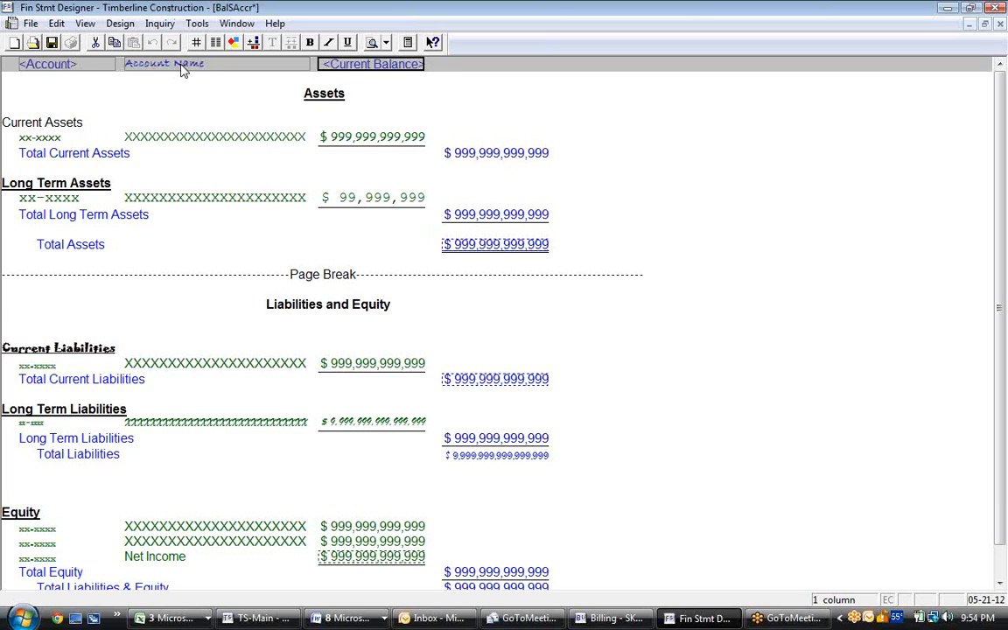
- Reset the heading font of the Account Name column to the default font
{"action": "double_click", "coordinate": [182, 70]}
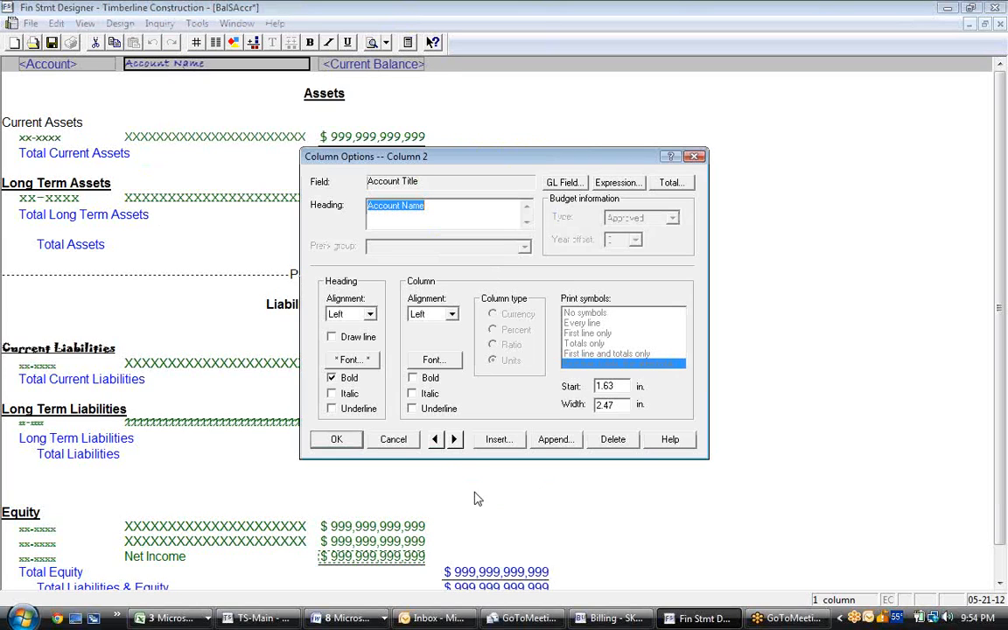
{"action": "left_click", "coordinate": [354, 360]}
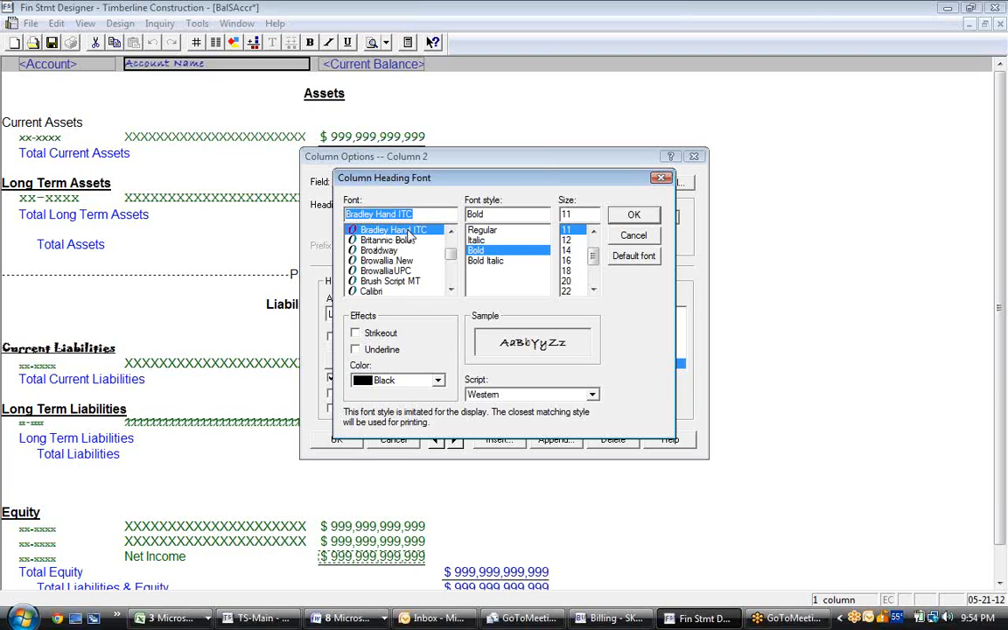
{"action": "left_click", "coordinate": [641, 257]}
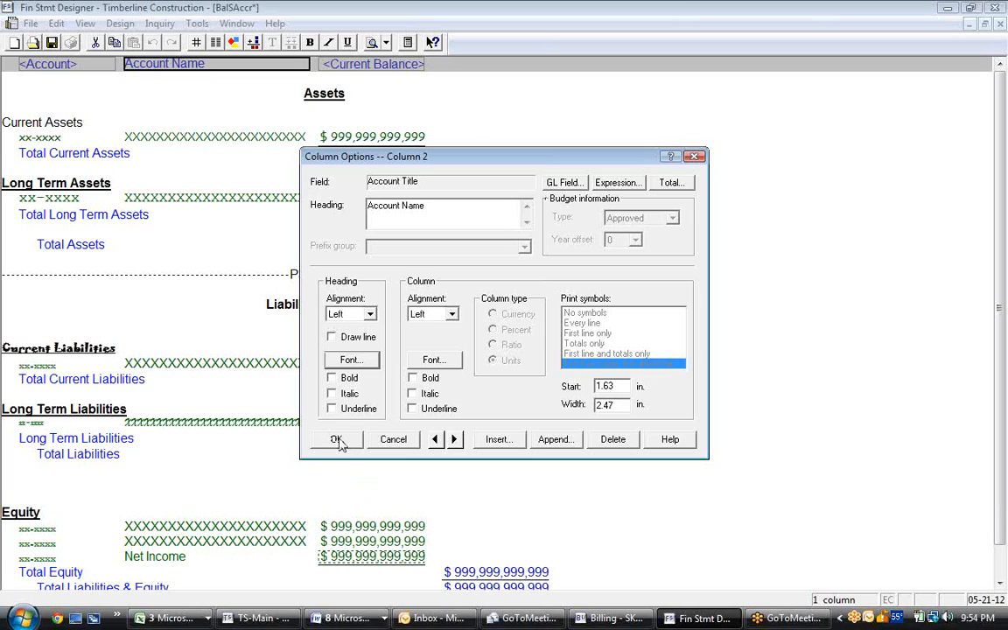
{"action": "left_click", "coordinate": [337, 440]}
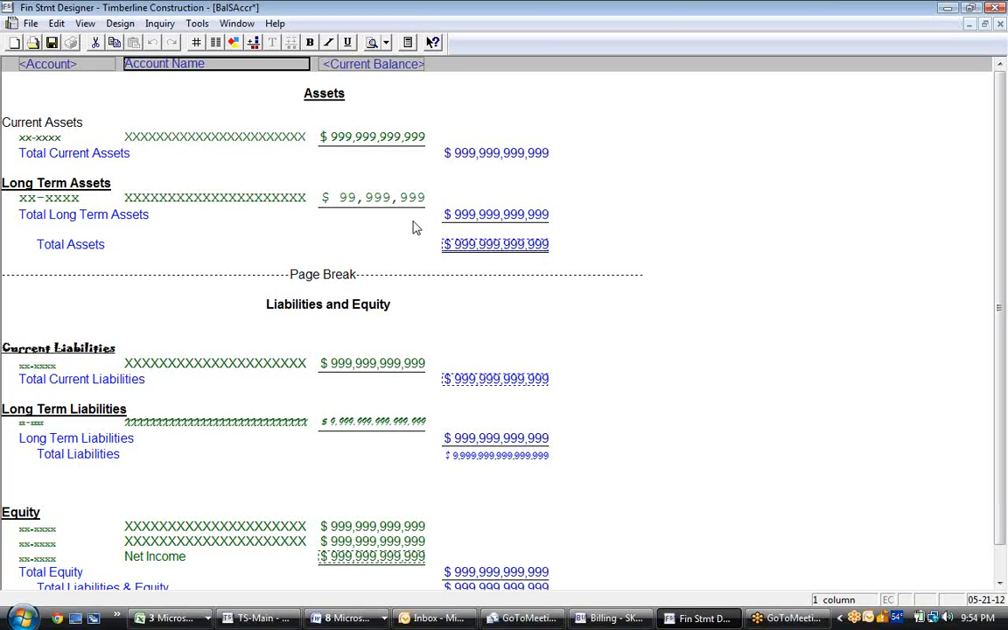
- Set the design's default font to Arial size 11 and let the column widths adjust to match
{"action": "left_click", "coordinate": [123, 26]}
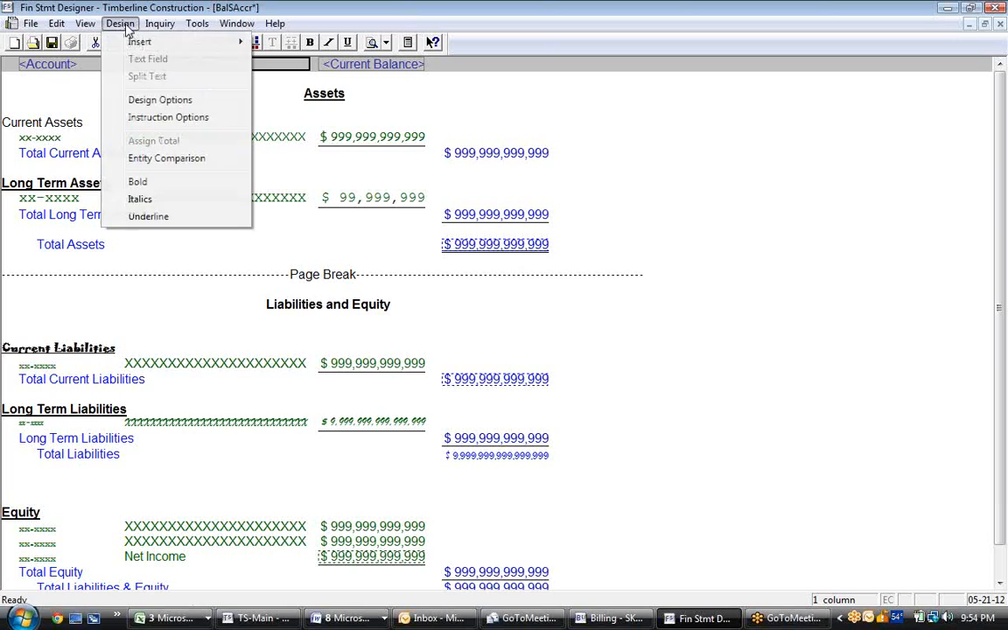
{"action": "left_click", "coordinate": [146, 101]}
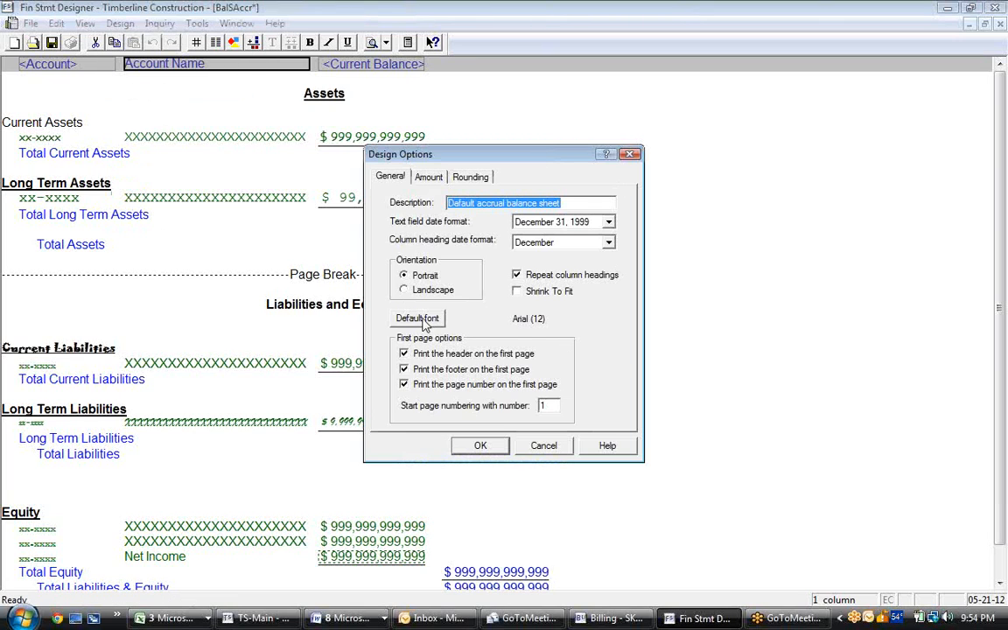
{"action": "left_click", "coordinate": [423, 319]}
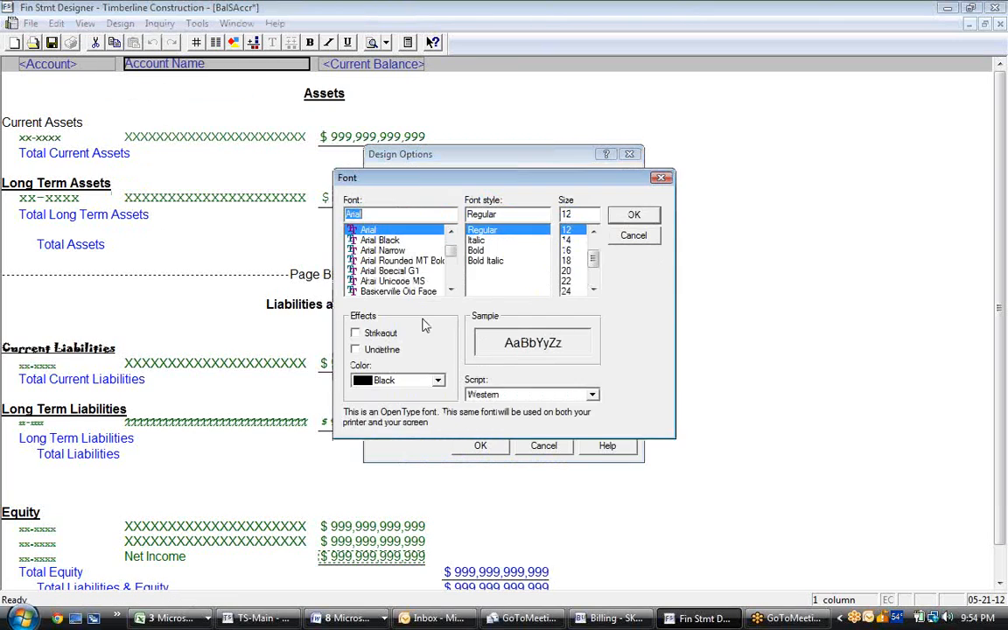
{"action": "left_click", "coordinate": [595, 233]}
{"action": "left_click", "coordinate": [567, 231]}
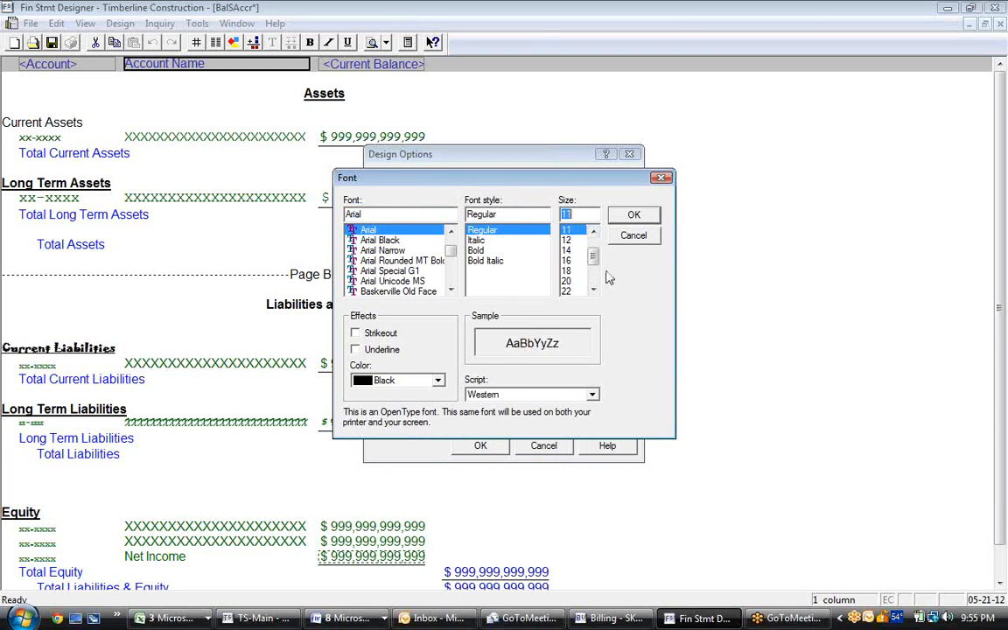
{"action": "left_click", "coordinate": [634, 215]}
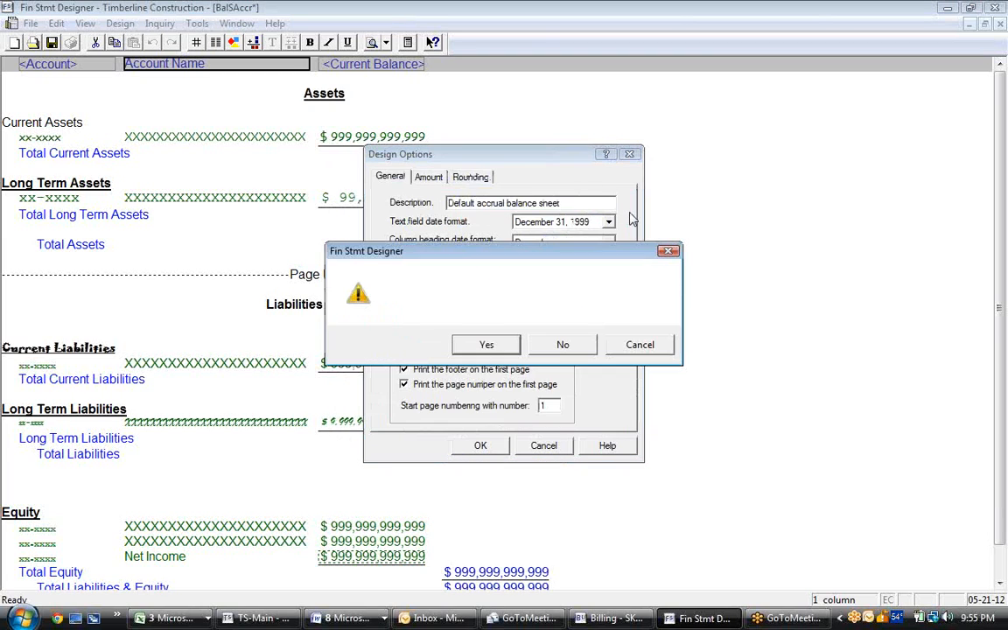
{"action": "left_click", "coordinate": [486, 345]}
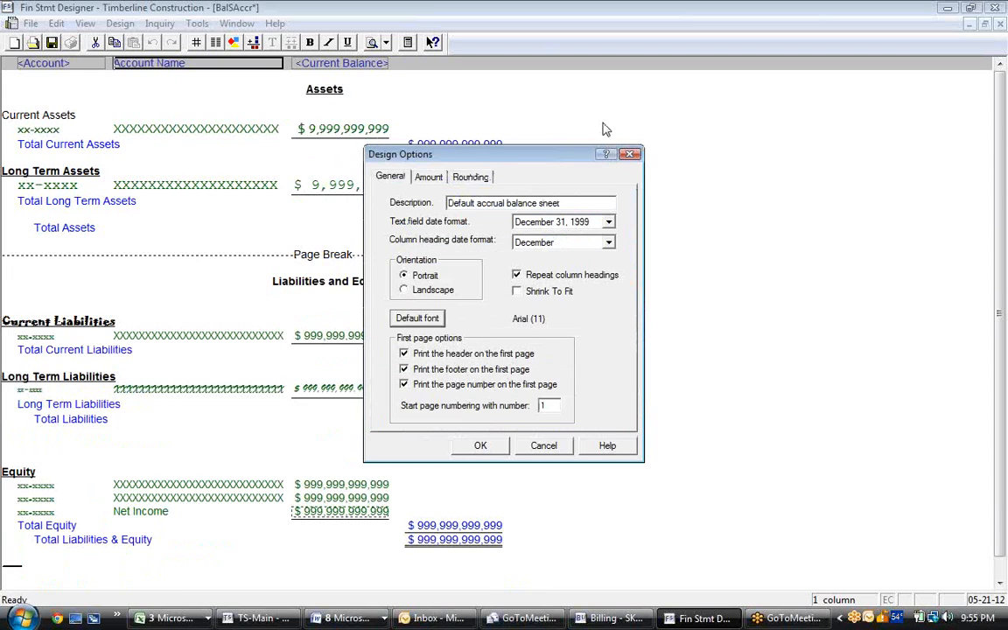
{"action": "left_click", "coordinate": [481, 445]}
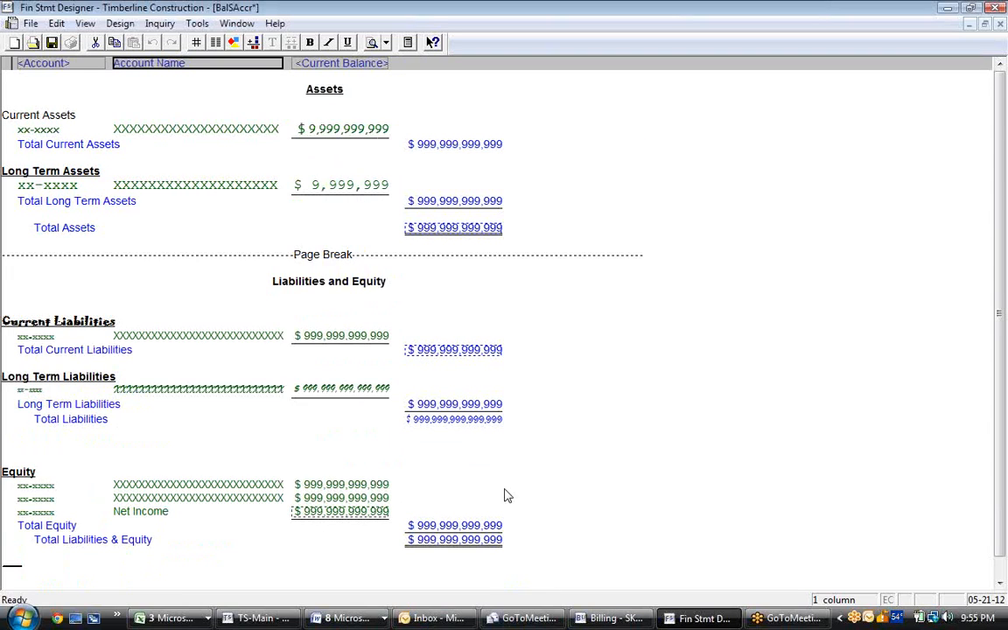